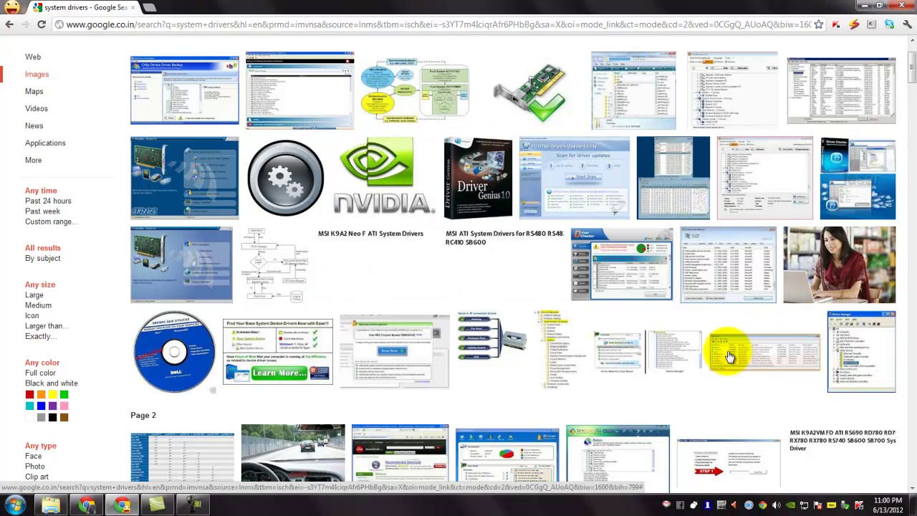
From the 'system drivers' image results, open the SlimDrivers Free CNET result in a background tab
scroll(608, 348, "down", 2)
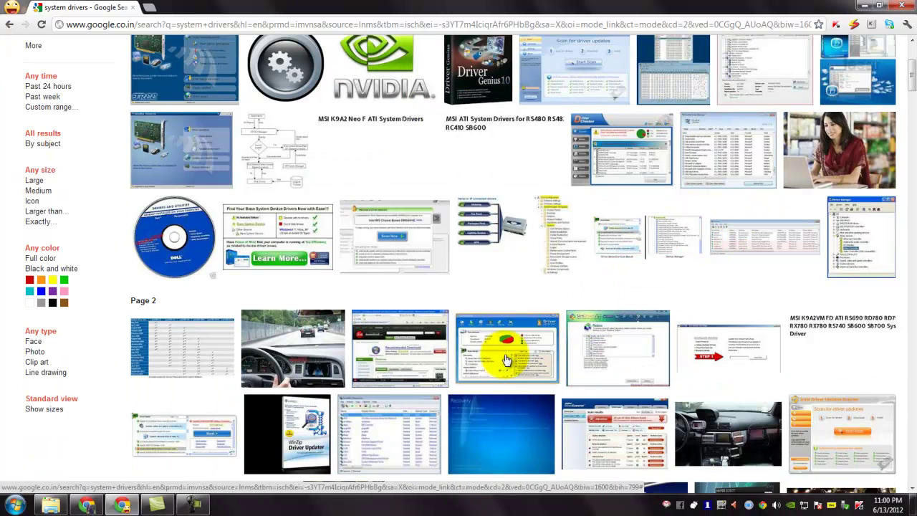
scroll(401, 356, "up", 1)
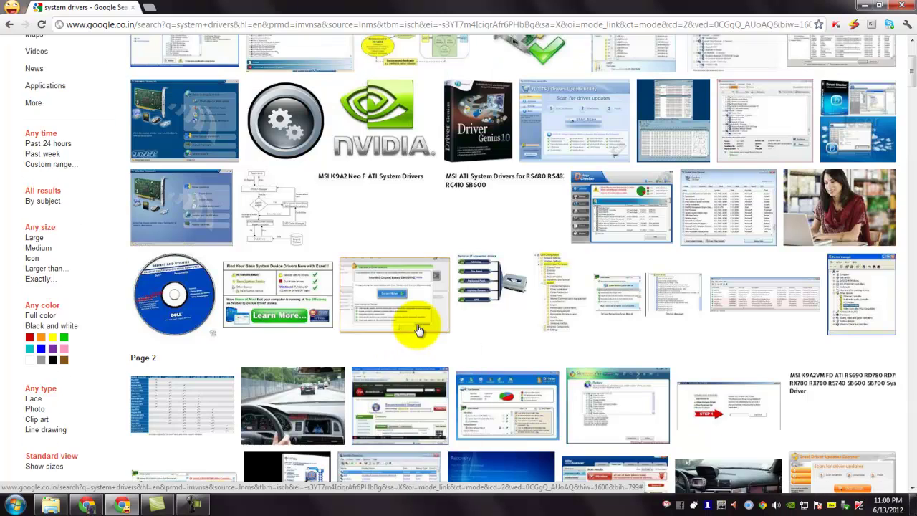
scroll(411, 333, "up", 2)
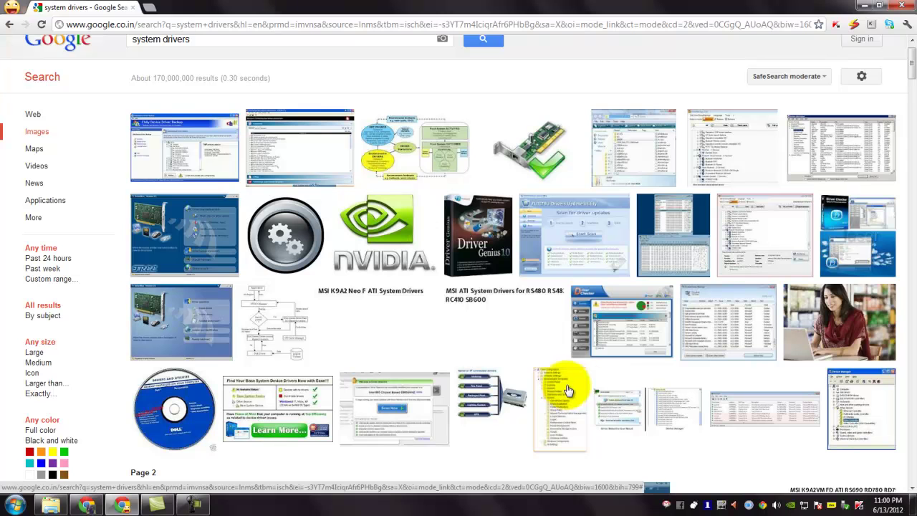
mouse_move(632, 353)
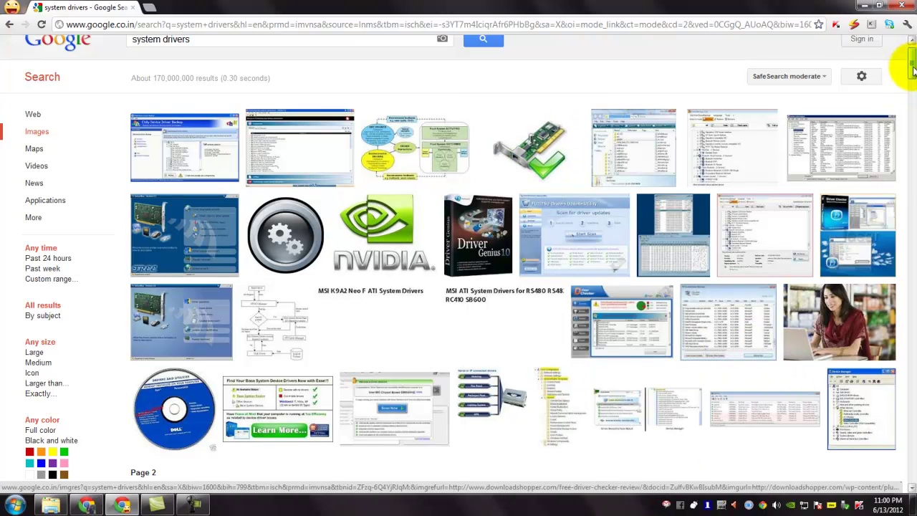
scroll(909, 64, "up", 1)
scroll(908, 68, "down", 2)
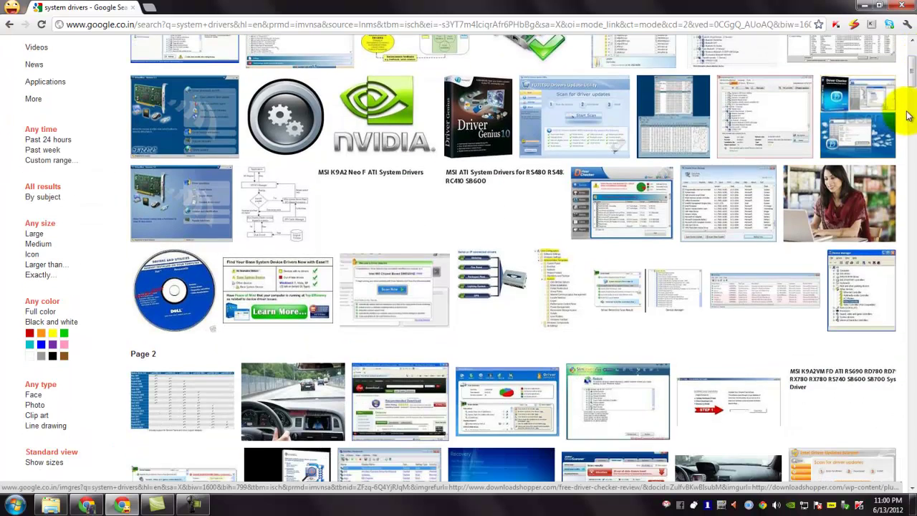
scroll(726, 272, "up", 1)
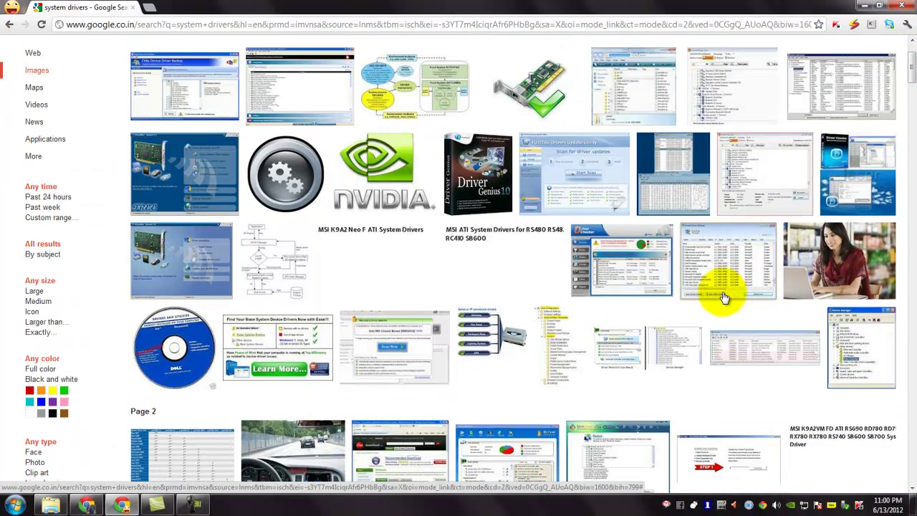
mouse_move(723, 297)
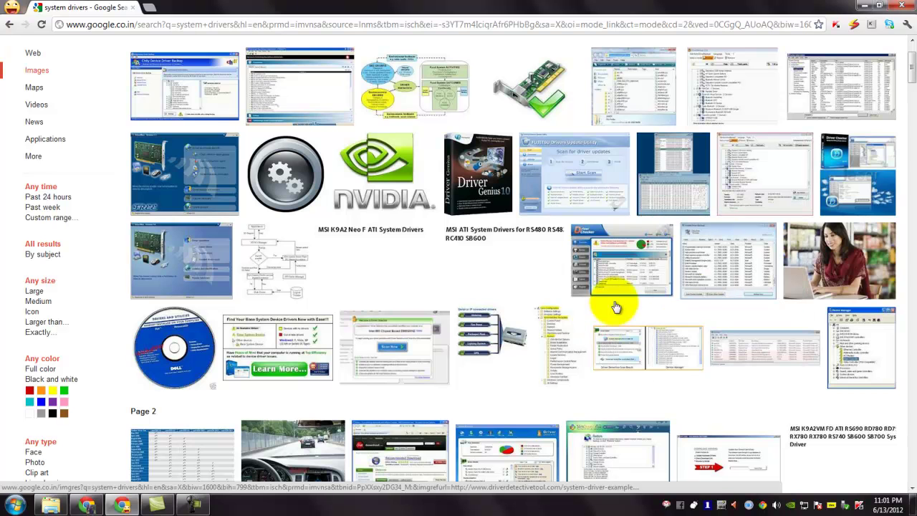
mouse_move(620, 288)
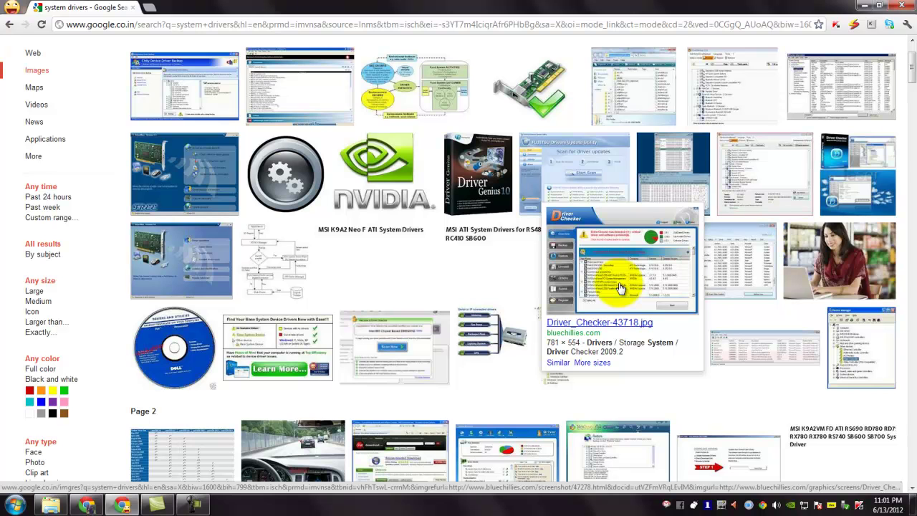
middle_click(724, 323)
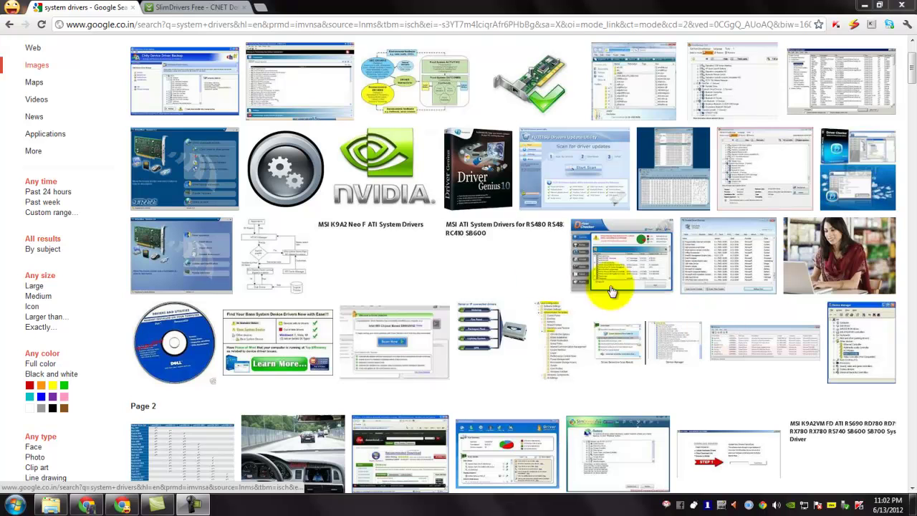
mouse_move(542, 284)
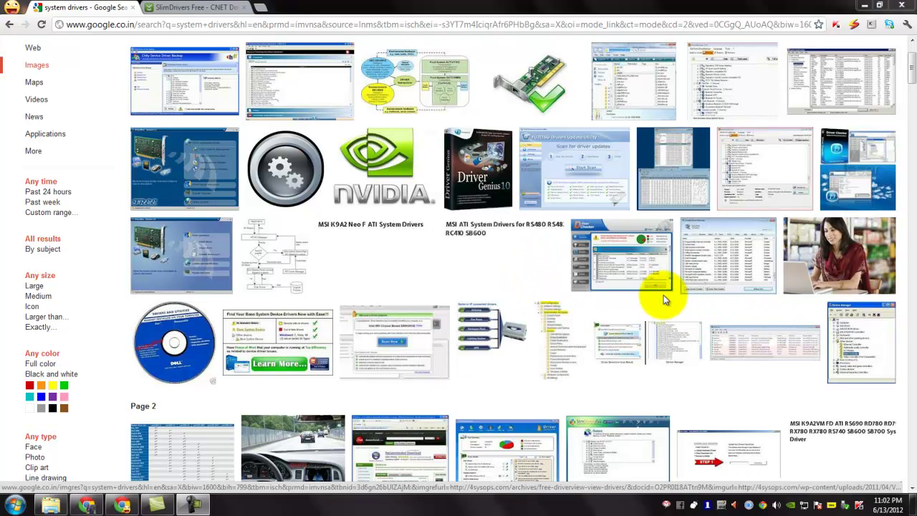
On the SlimDrivers Free CNET Download.com page, check the web address and start the download
left_click(202, 8)
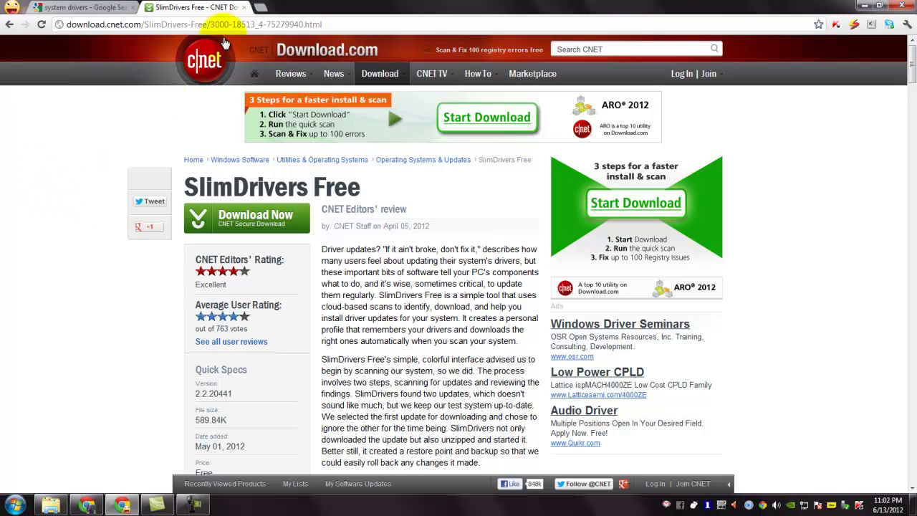
left_click_drag(326, 24, 256, 30)
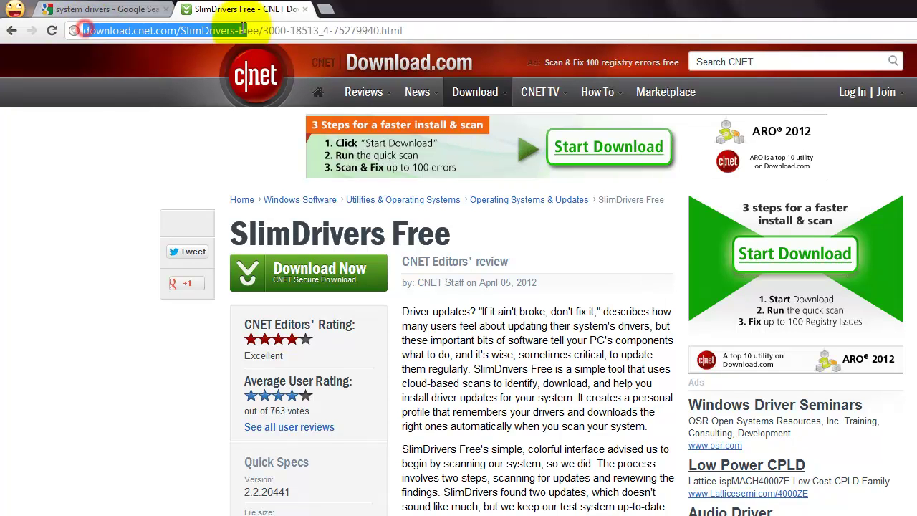
left_click(403, 30)
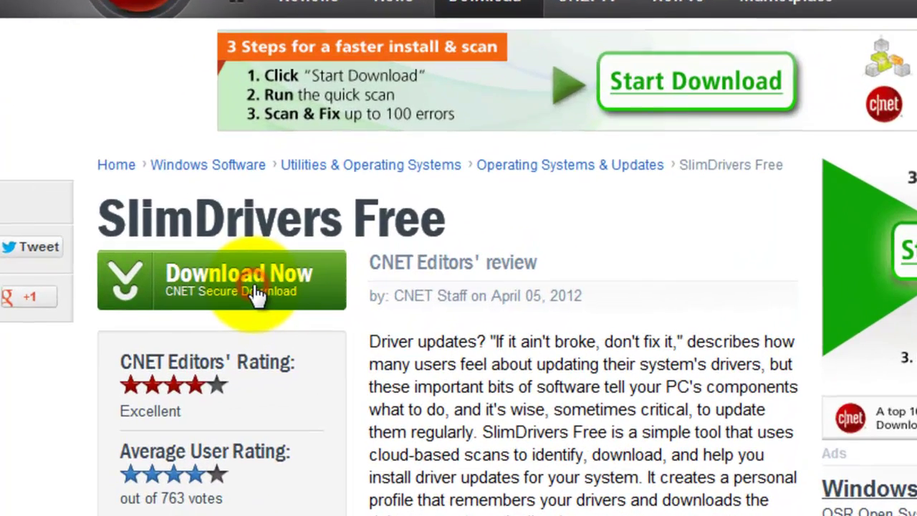
left_click(256, 294)
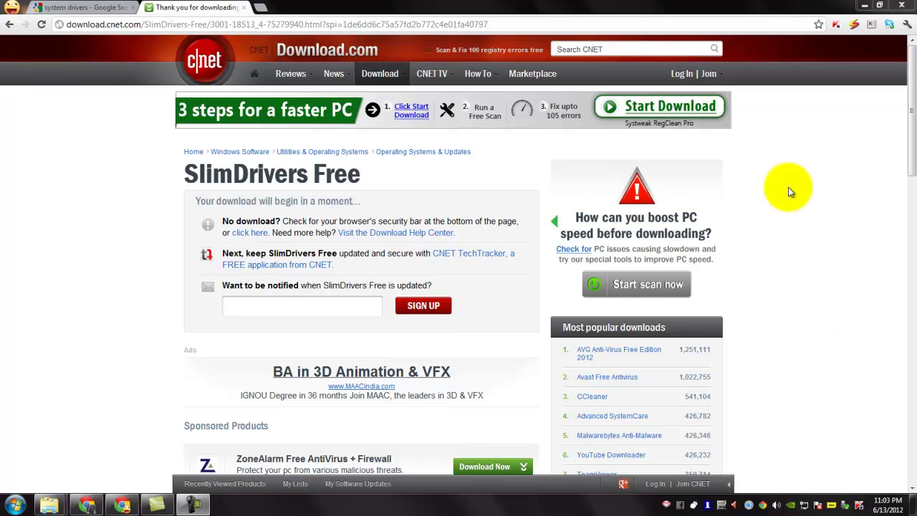
With Chrome minimized, run the SlimDrivers-setup file from the TechyV desktop folder
left_click(863, 7)
double_click(24, 18)
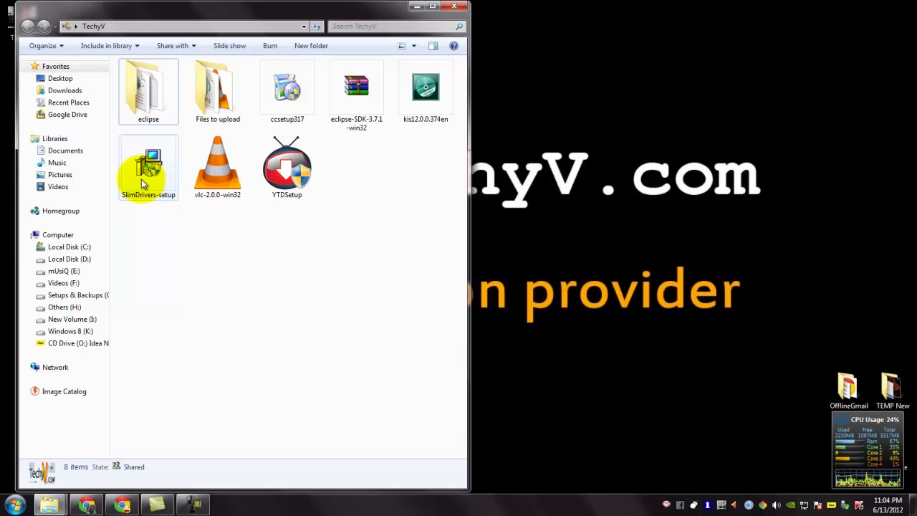
left_click(143, 180)
double_click(148, 184)
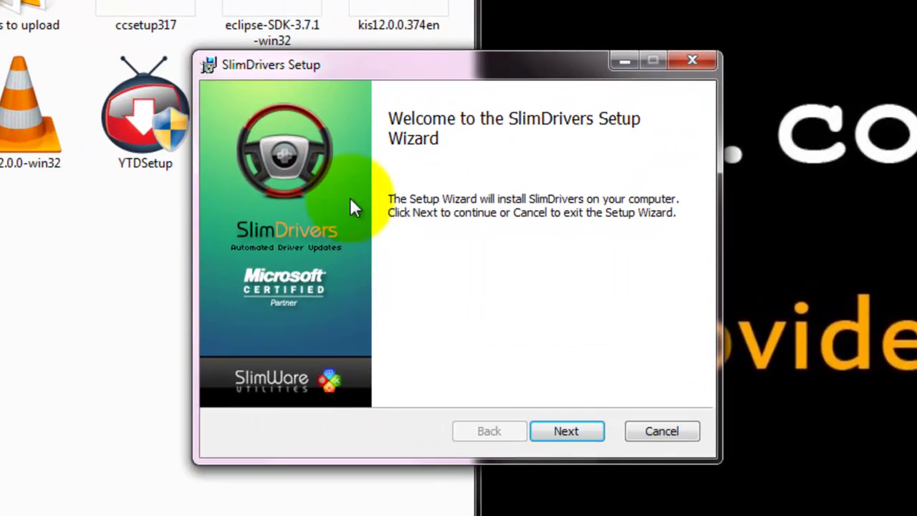
Accept the license and install to the default C:\Program Files\SlimDrivers\ folder, finishing with launch enabled
left_click(554, 413)
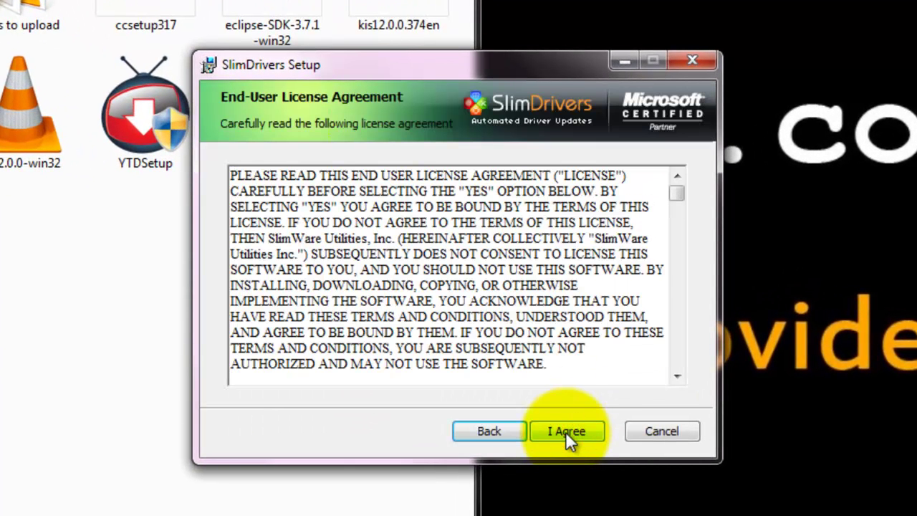
left_click(565, 431)
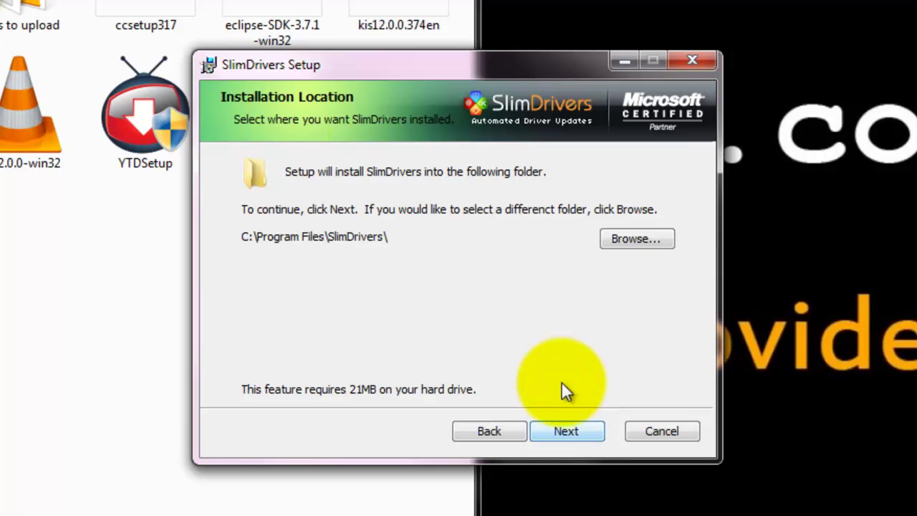
left_click(647, 240)
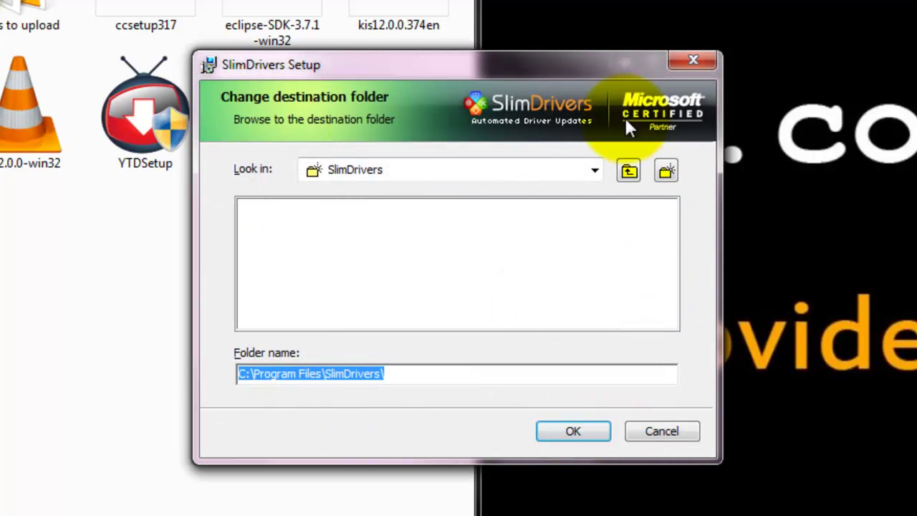
left_click(684, 429)
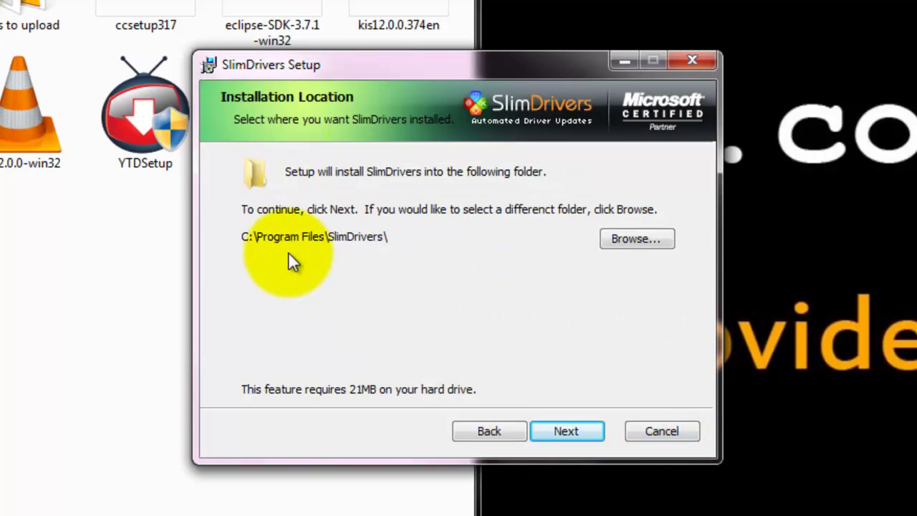
left_click(572, 432)
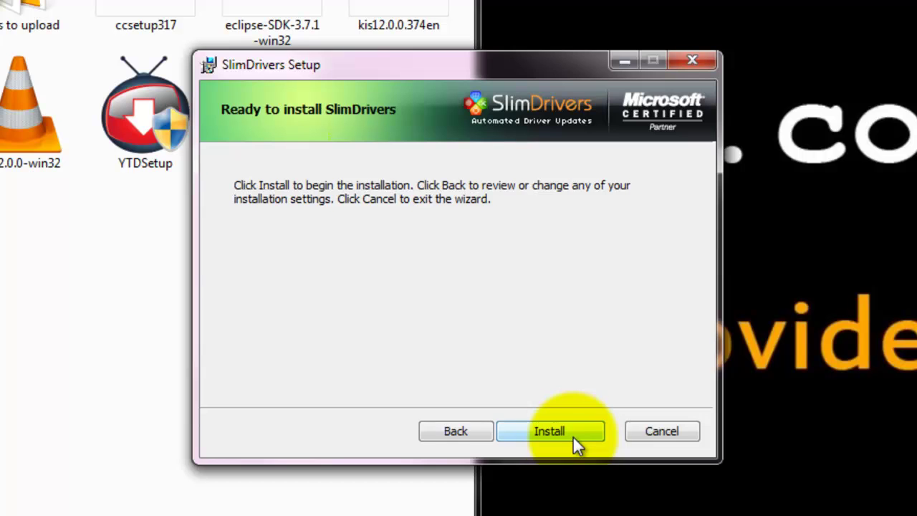
left_click(548, 431)
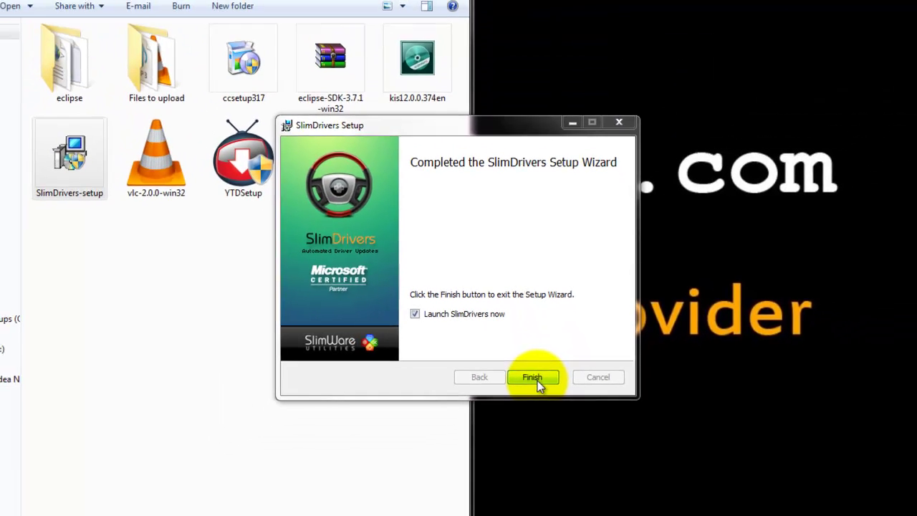
left_click(556, 399)
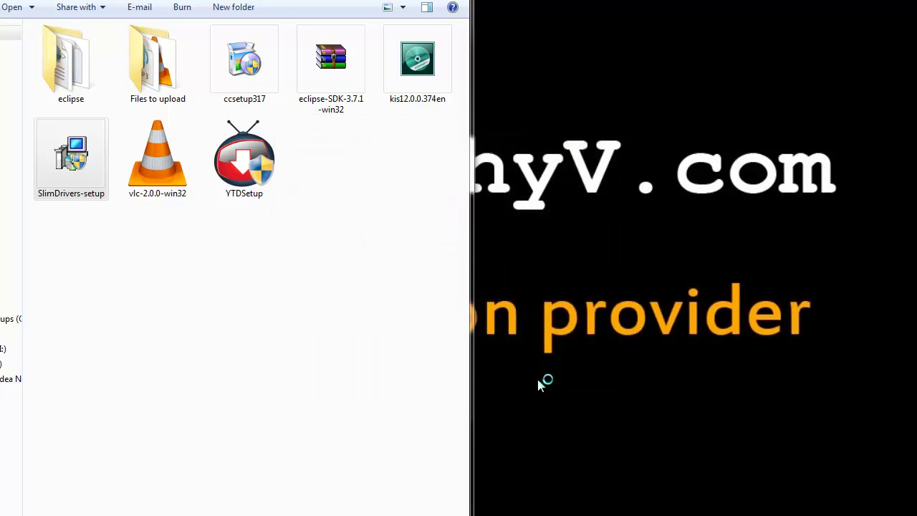
With Explorer minimized, run a SlimDrivers Free driver scan that reports 18 updates found
left_click(464, 1)
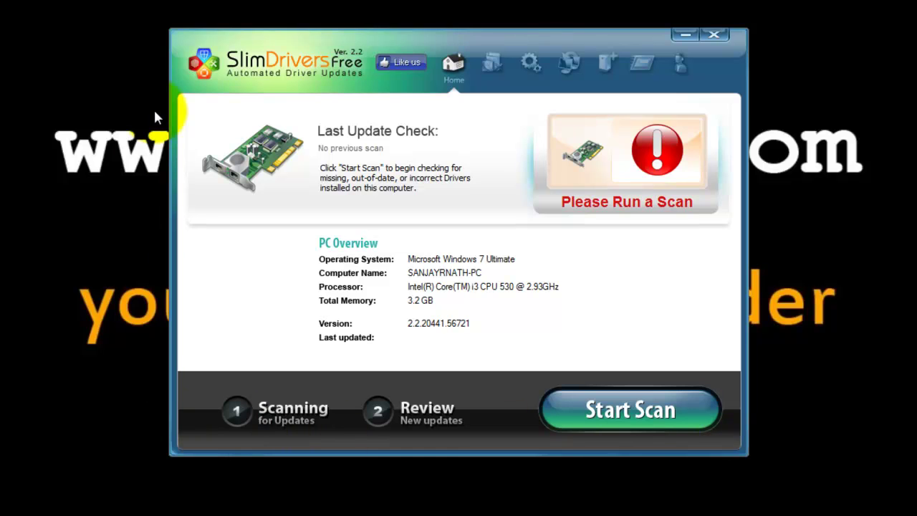
left_click(630, 422)
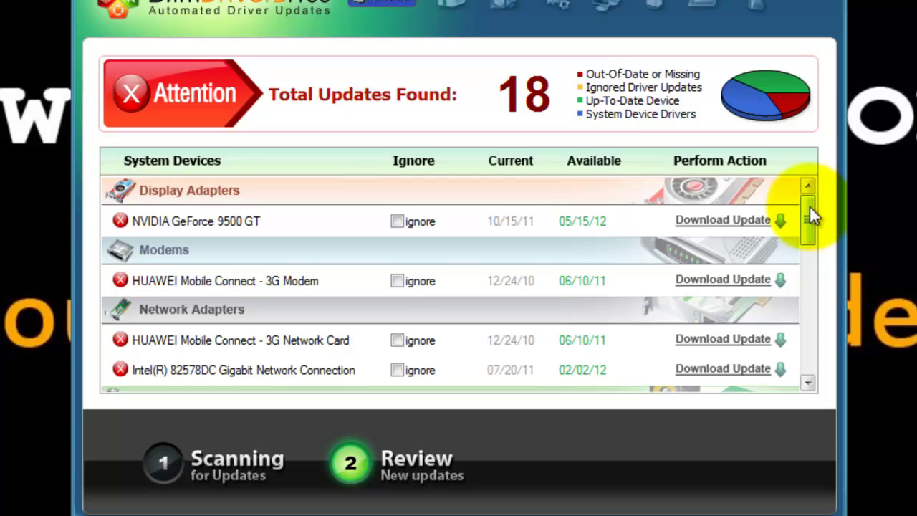
Ignore the NVIDIA GeForce 9500 GT and HUAWEI 3G Modem driver updates, confirming with Yes
left_click_drag(808, 203, 816, 184)
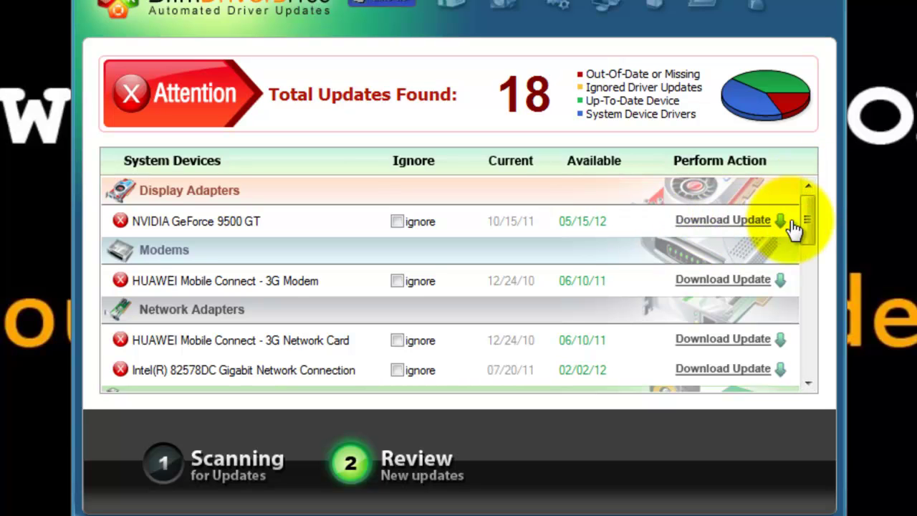
mouse_move(812, 229)
left_mouse_down()
mouse_move(810, 241)
mouse_move(809, 215)
left_mouse_up()
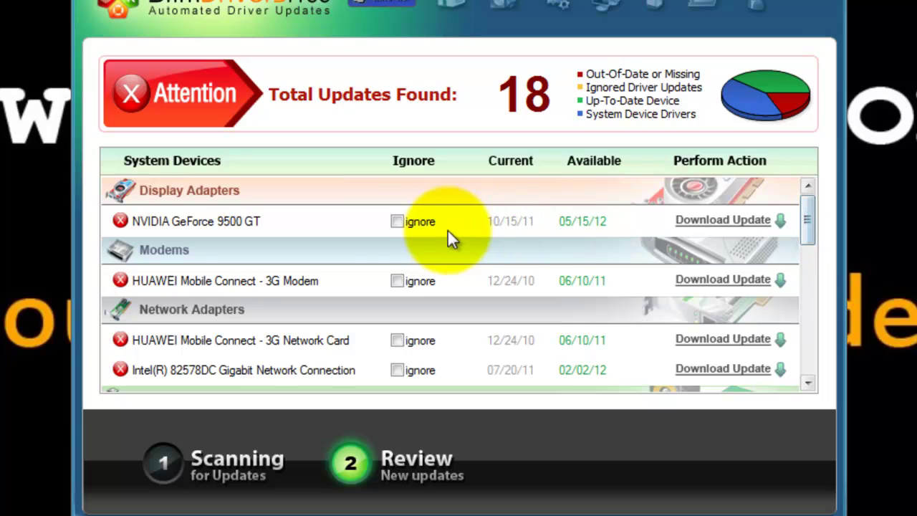
left_click(397, 222)
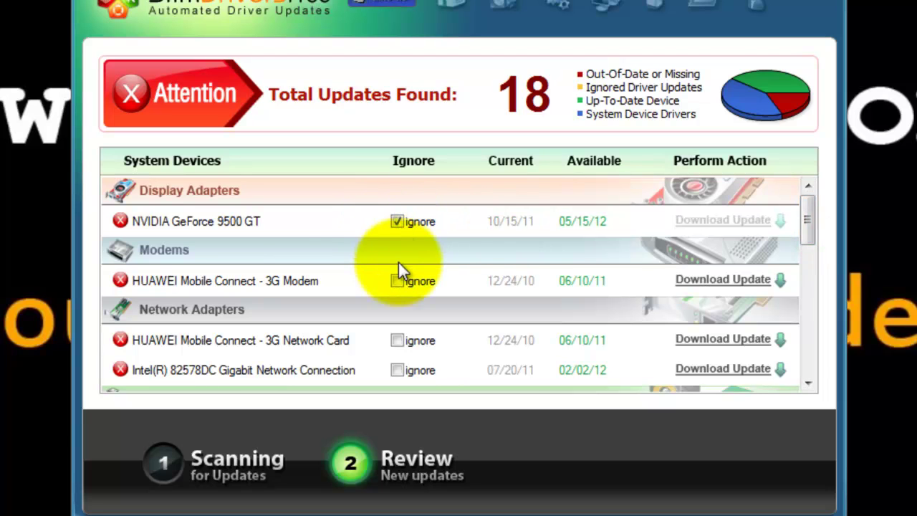
left_click(397, 280)
left_click(513, 291)
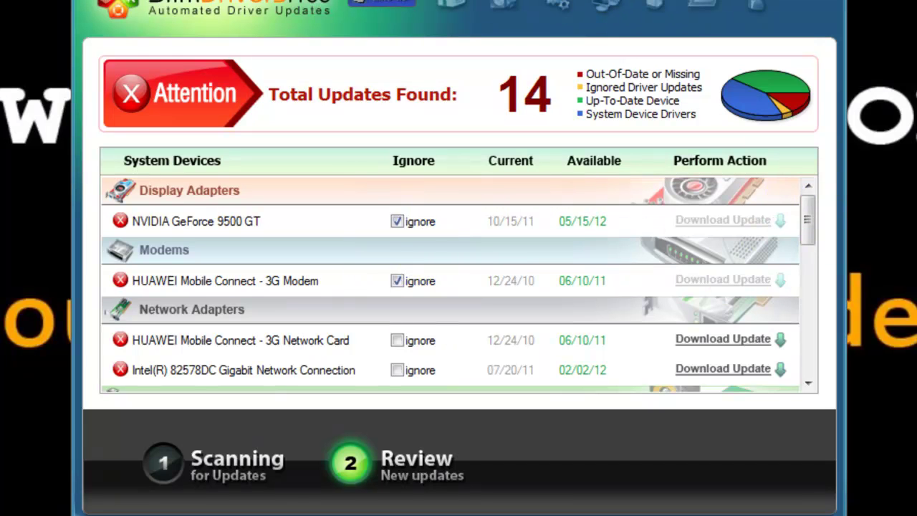
left_click_drag(808, 213, 810, 244)
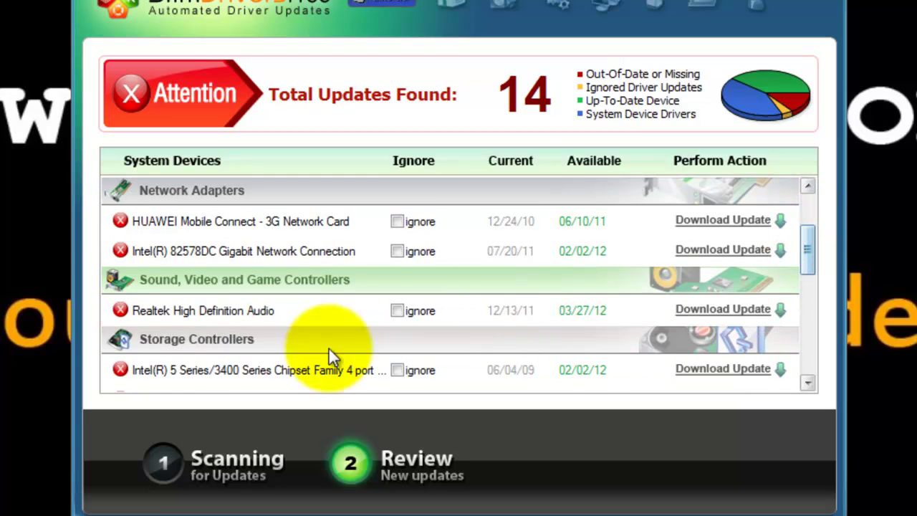
Start the Realtek High Definition Audio driver update, agreeing to create a restore point first
left_click(719, 312)
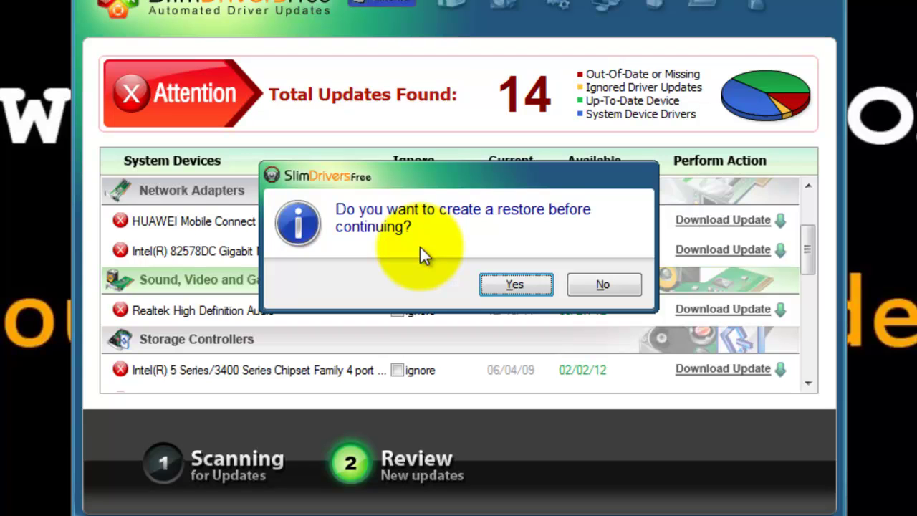
left_click(513, 286)
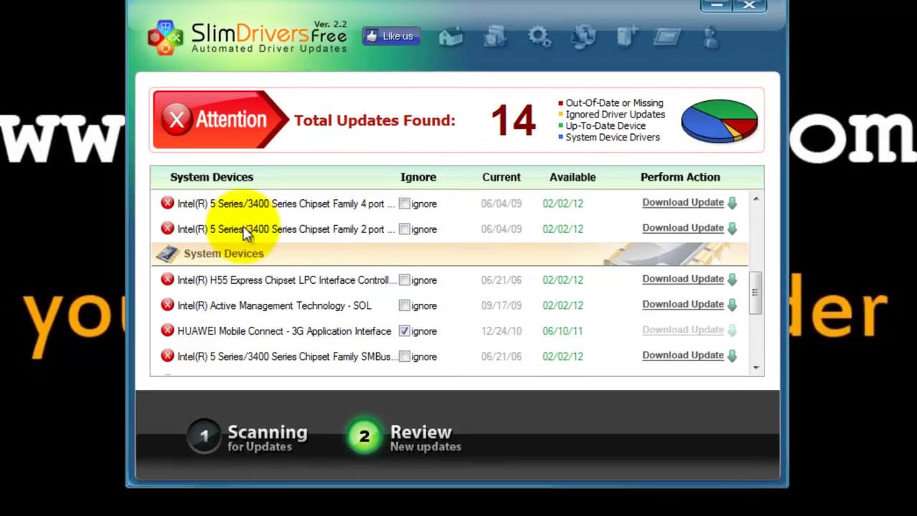
Look through the remaining drivers in the list, then minimize SlimDrivers Free to the desktop
scroll(695, 302, "down", 2)
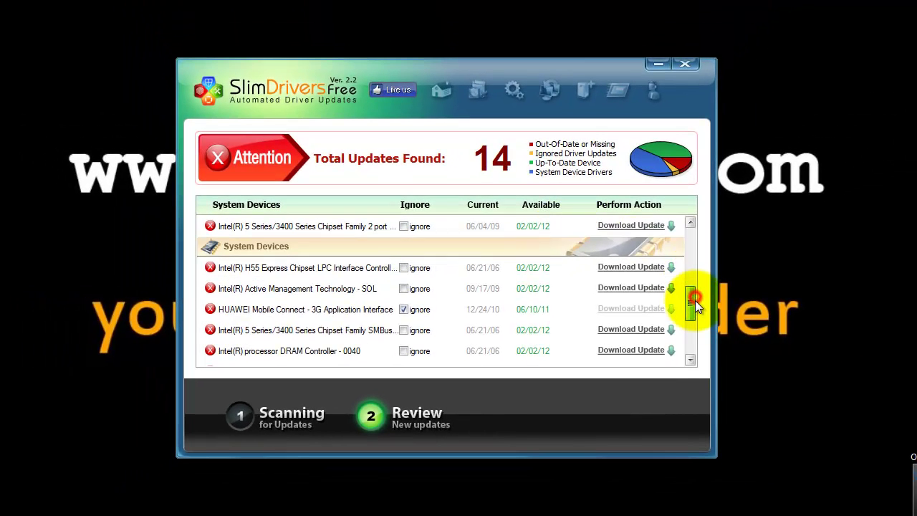
mouse_move(694, 329)
left_mouse_down()
mouse_move(695, 340)
mouse_move(694, 319)
mouse_move(696, 343)
mouse_move(692, 310)
mouse_move(691, 333)
left_mouse_up()
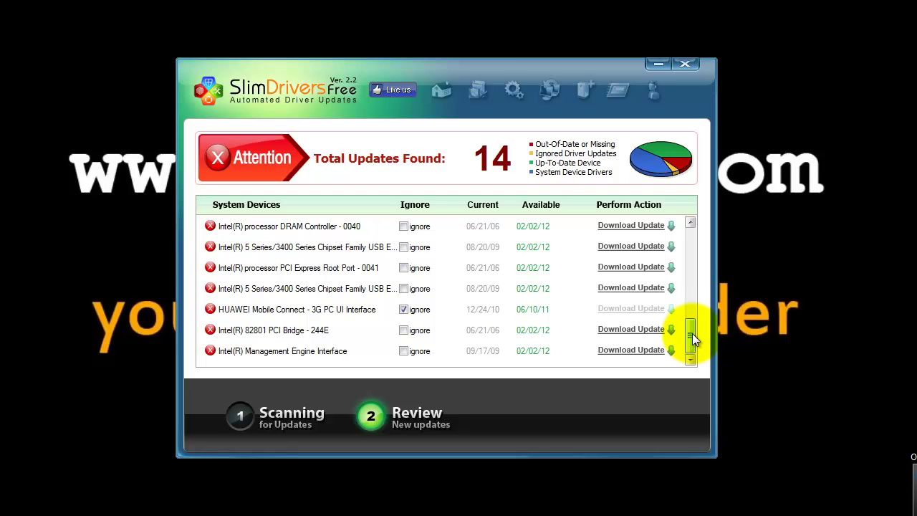
mouse_move(691, 333)
left_mouse_down()
mouse_move(692, 320)
mouse_move(693, 339)
left_mouse_up()
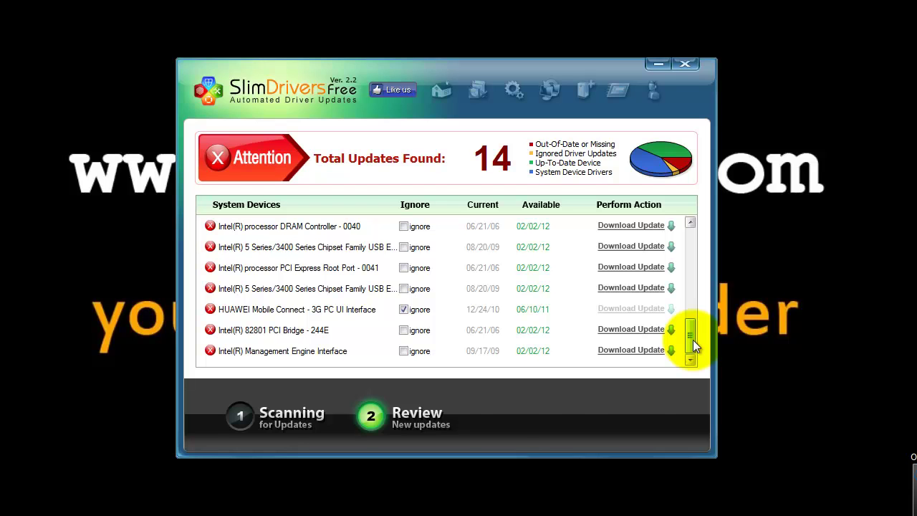
left_click(661, 62)
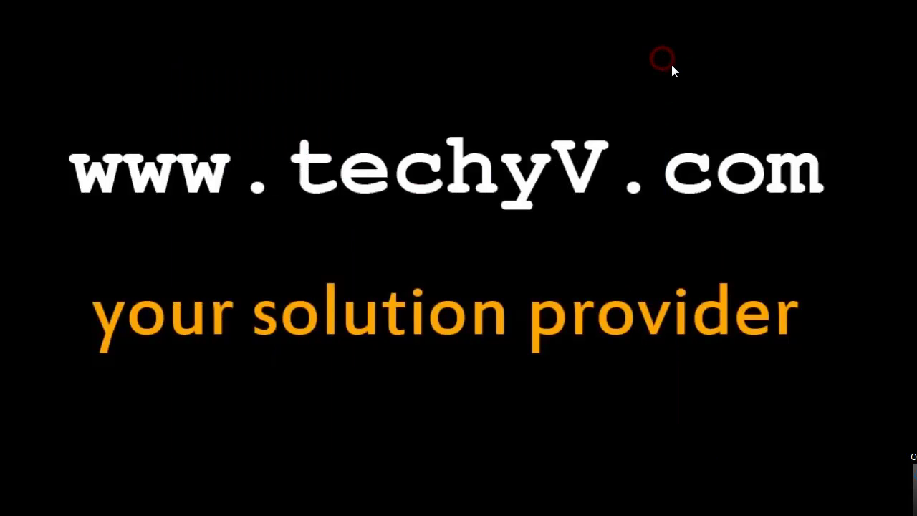